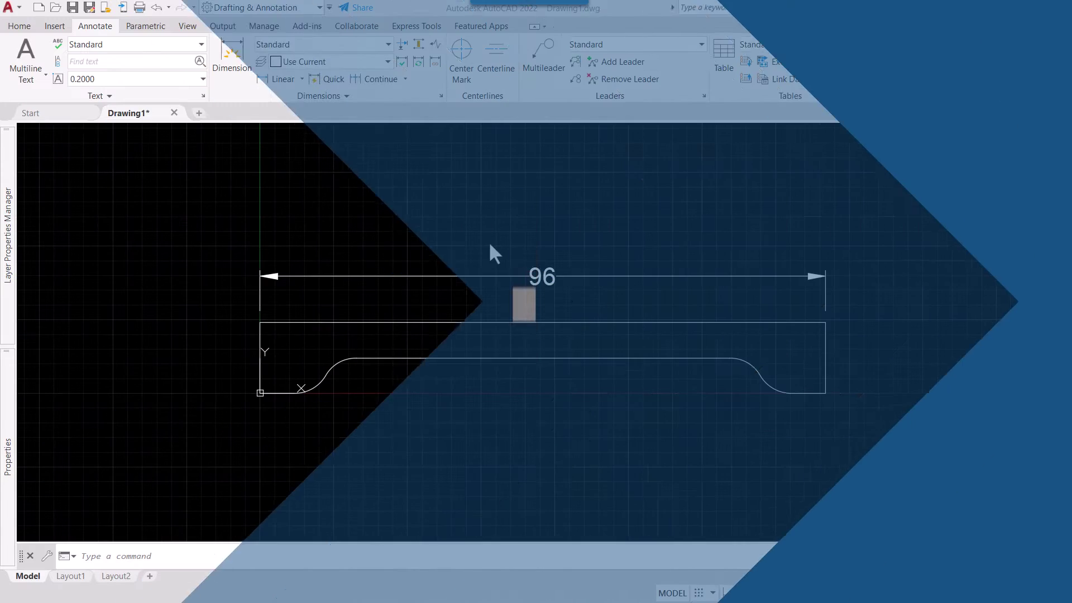
Step: Briefly open the dimension style settings, then close them again
{"action": "scroll", "coordinate": [577, 307], "scroll_direction": "up", "scroll_amount": 2}
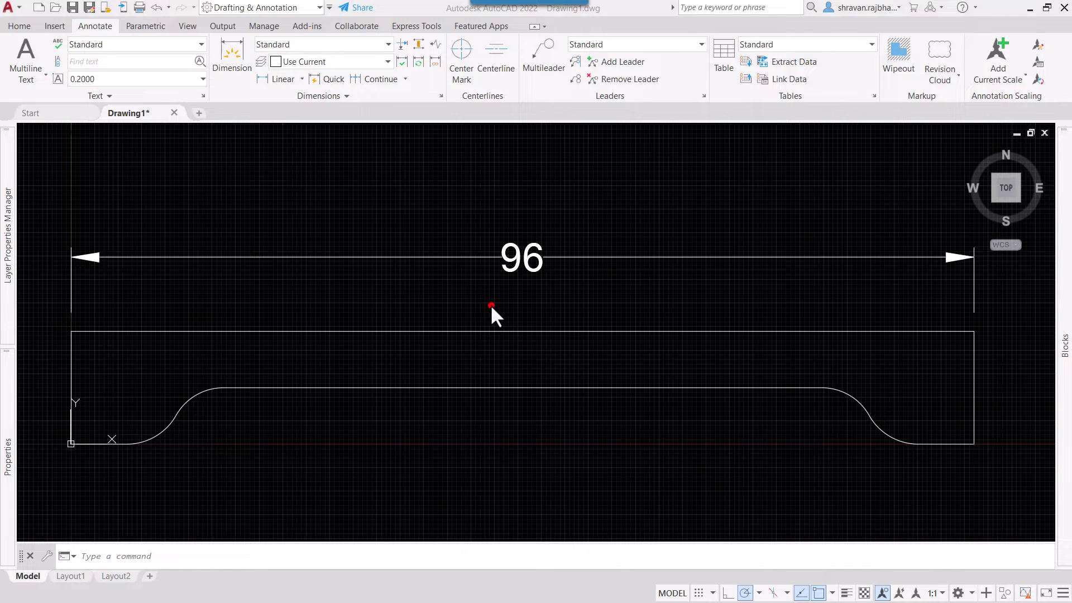
{"action": "left_click", "coordinate": [491, 303]}
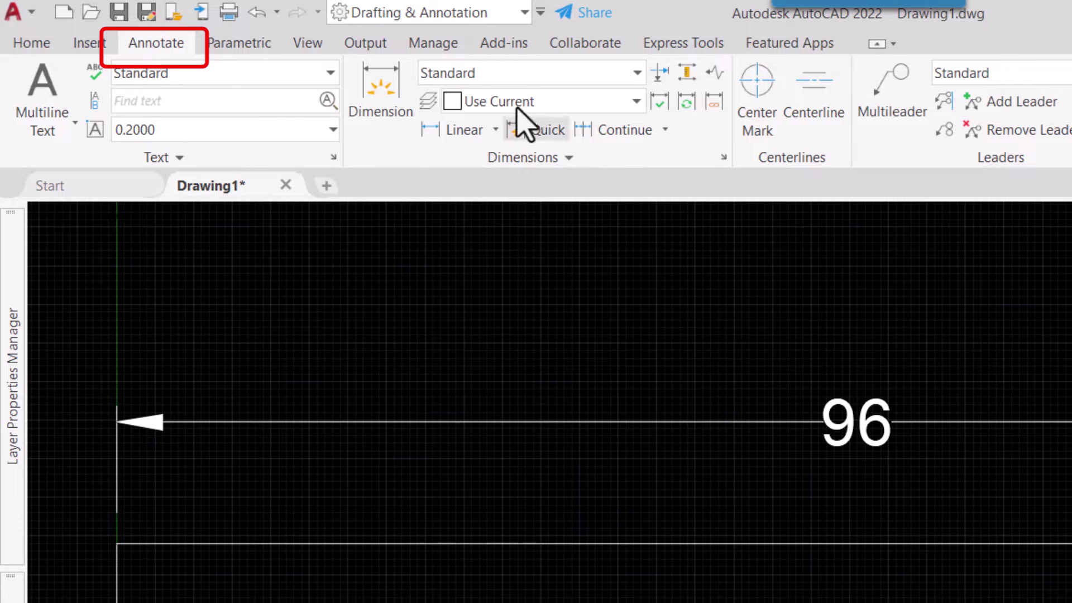
{"action": "left_click", "coordinate": [723, 158]}
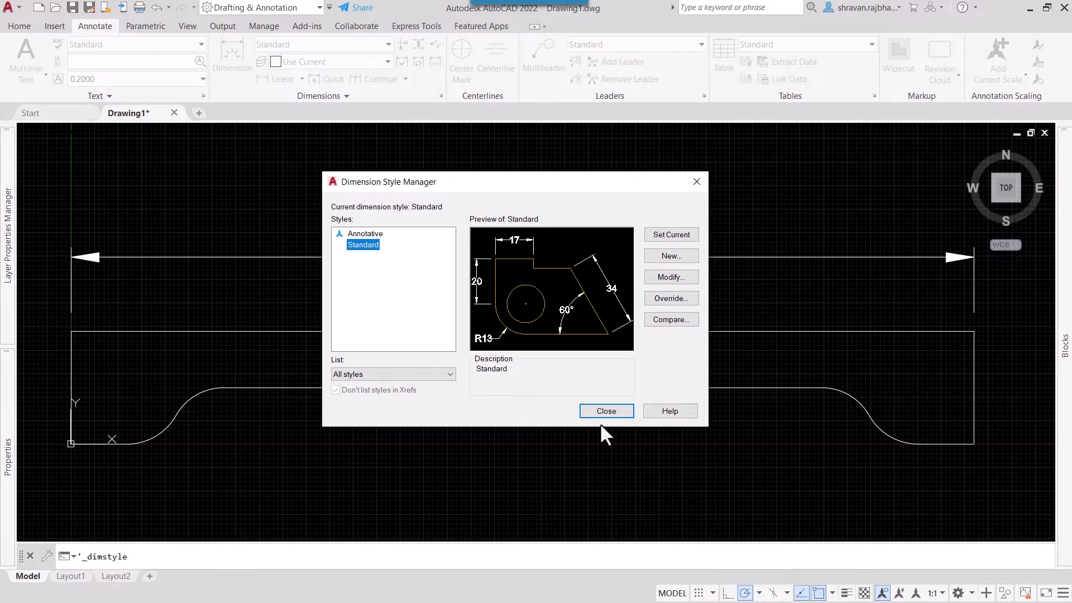
{"action": "left_click", "coordinate": [595, 414]}
Step: Run DIMSTYLE to reopen the Dimension Style Manager with Standard current
{"action": "left_click", "coordinate": [125, 555]}
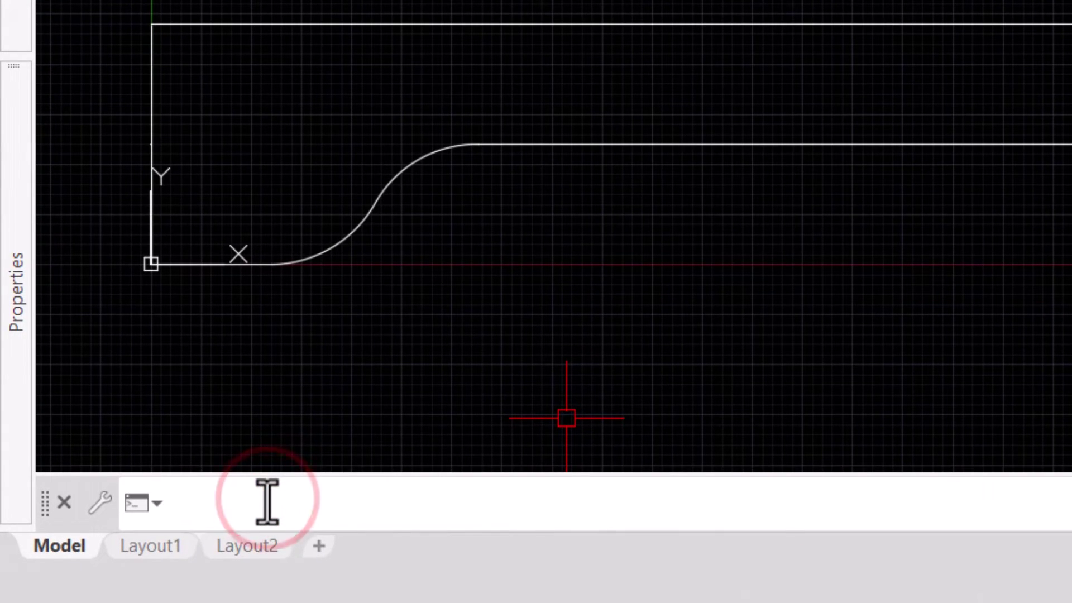
{"action": "type", "text": "dimsty"}
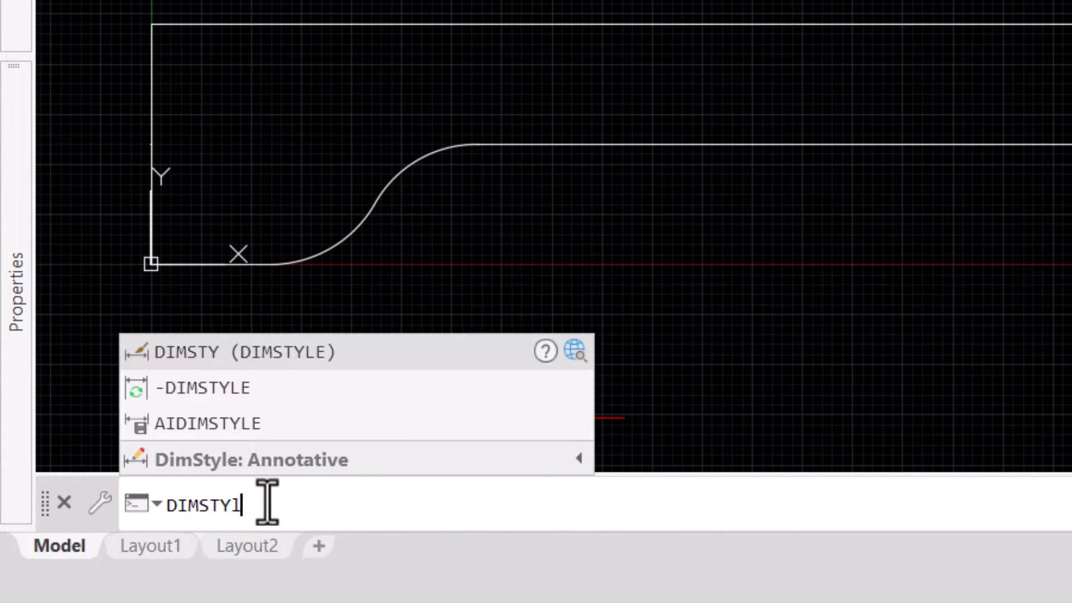
{"action": "type", "text": "le"}
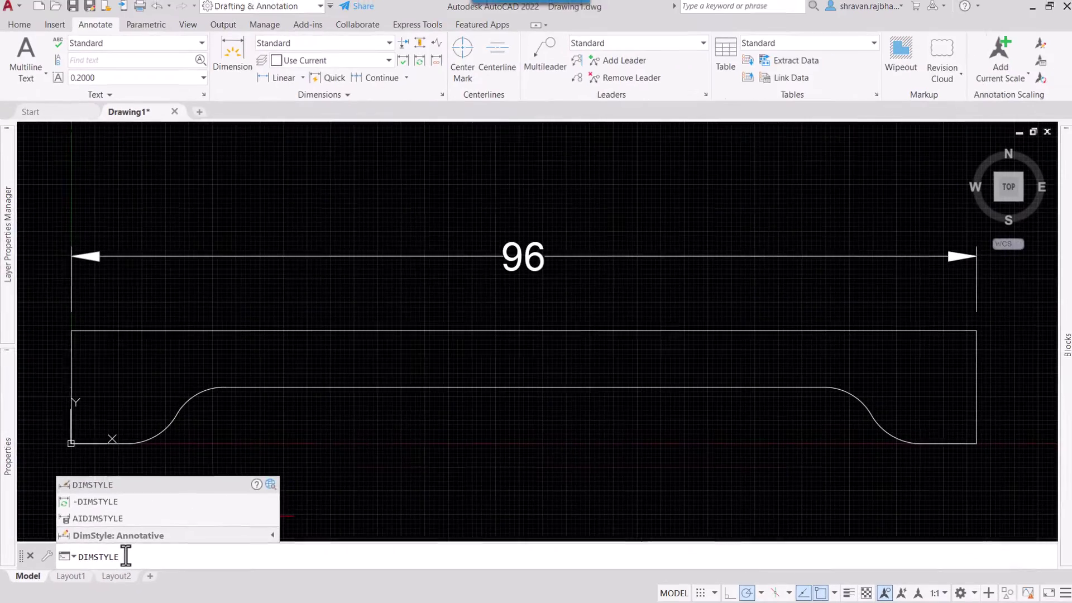
{"action": "key", "text": "Return"}
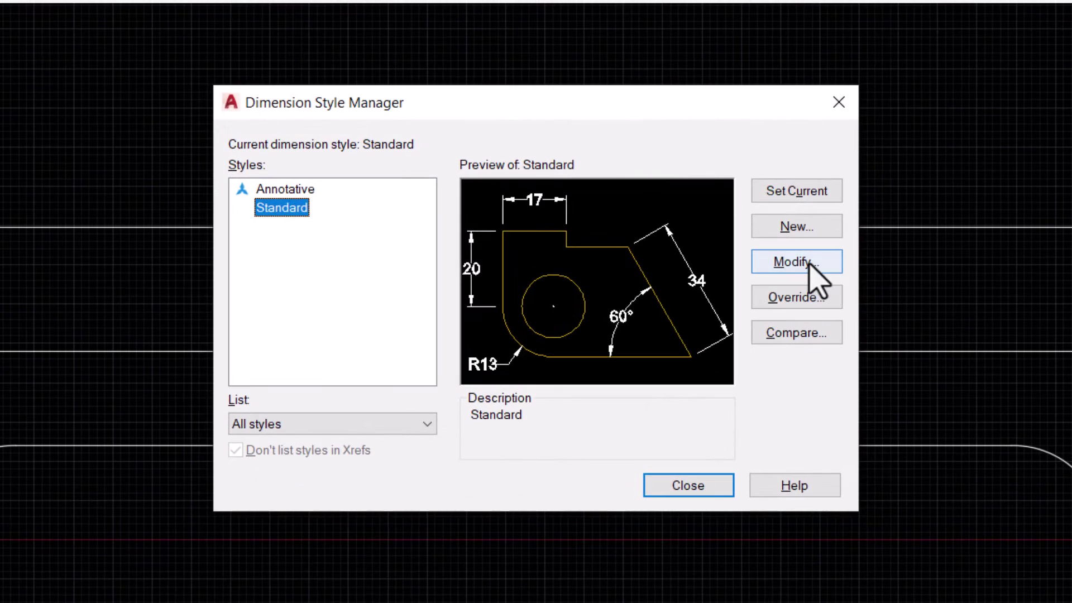
Step: Modify the Standard style so its Primary Units linear precision is 0 (whole numbers)
{"action": "left_click", "coordinate": [702, 276]}
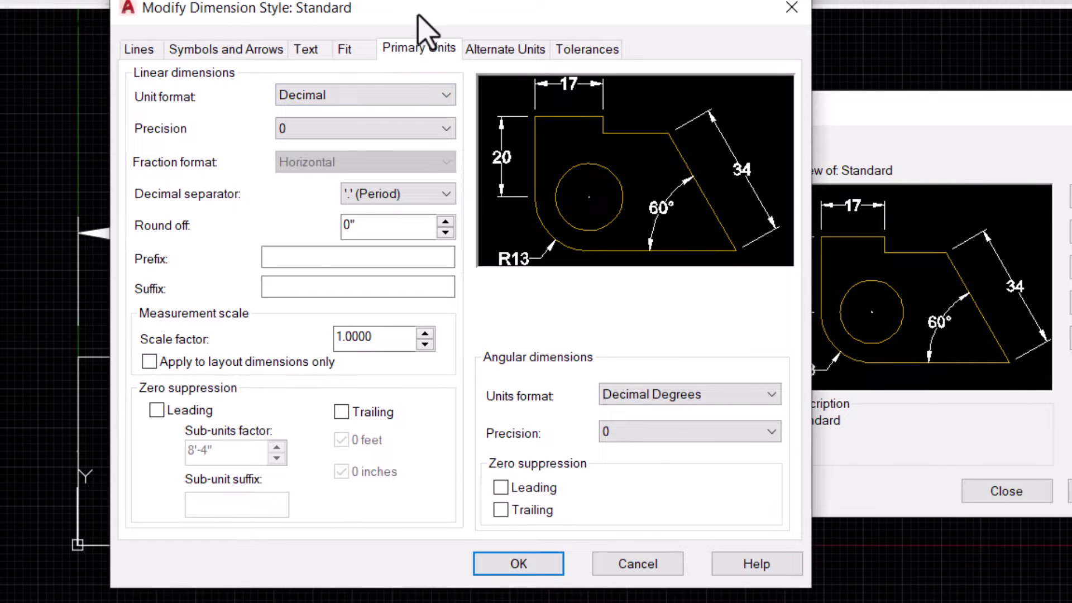
{"action": "left_click_drag", "start_coordinate": [418, 16], "coordinate": [533, 31]}
{"action": "left_click", "coordinate": [535, 63]}
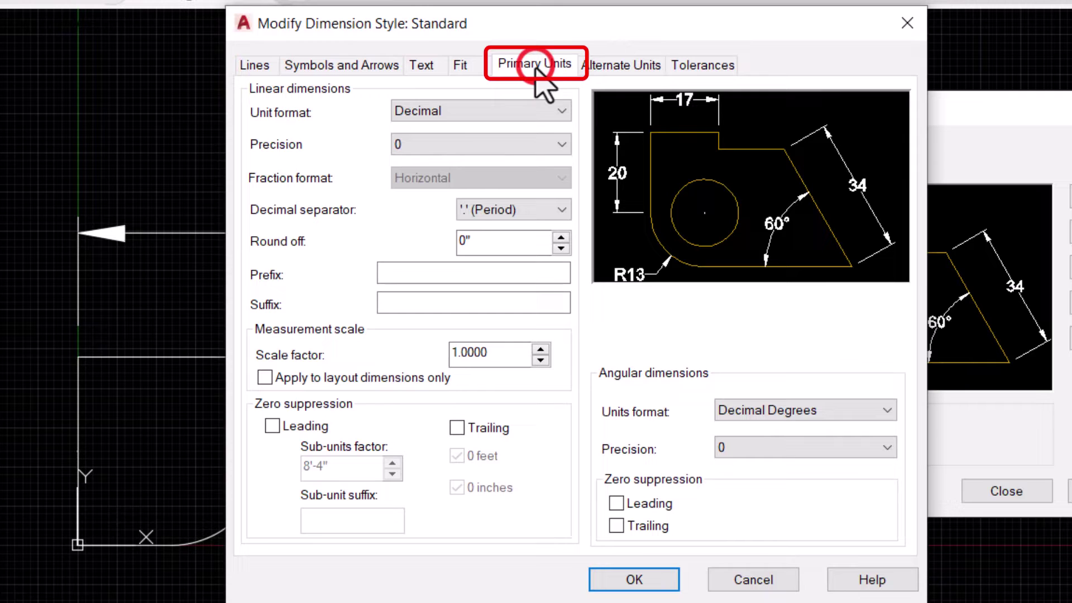
{"action": "left_click", "coordinate": [432, 145]}
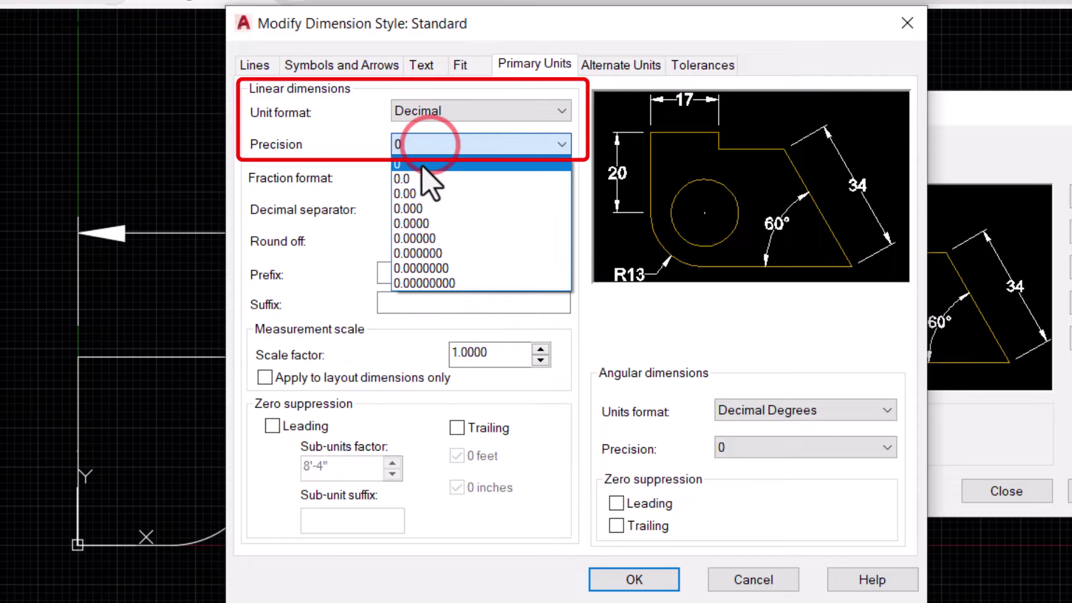
{"action": "left_click", "coordinate": [423, 162]}
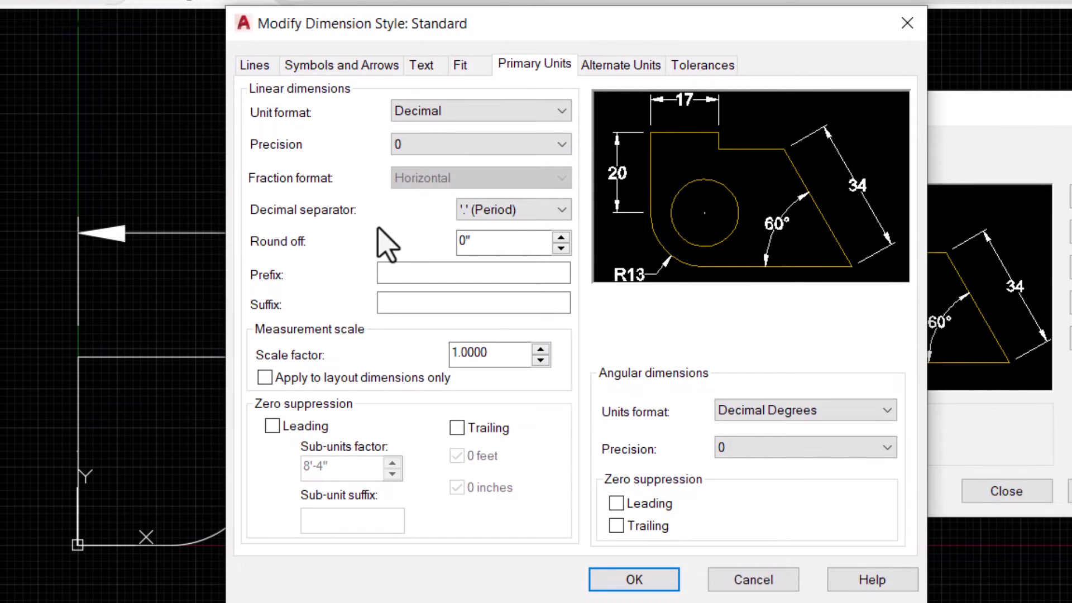
{"action": "left_click", "coordinate": [408, 145]}
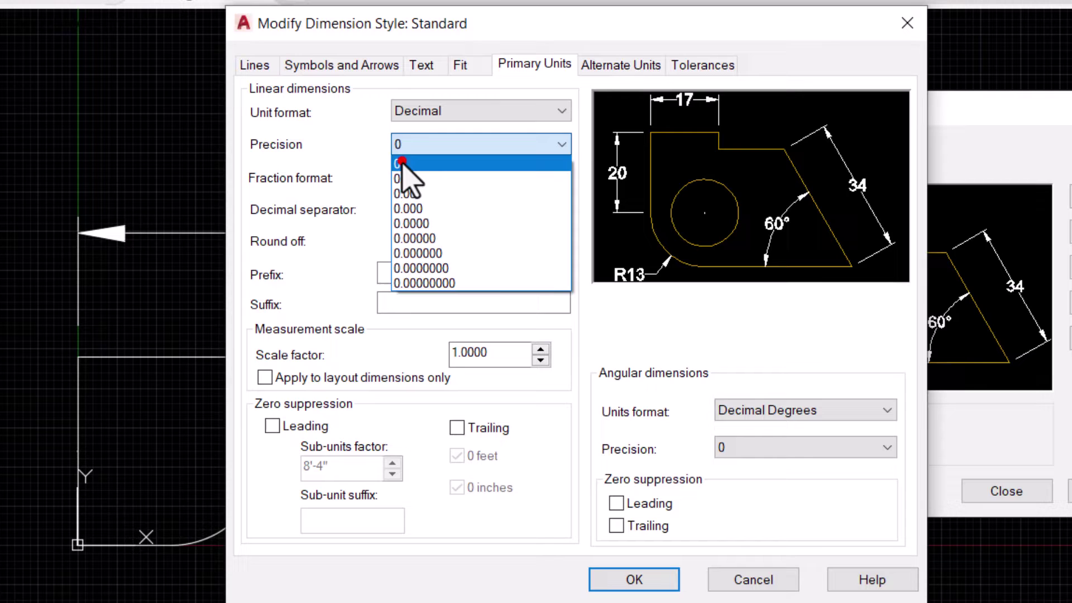
{"action": "left_click", "coordinate": [402, 163]}
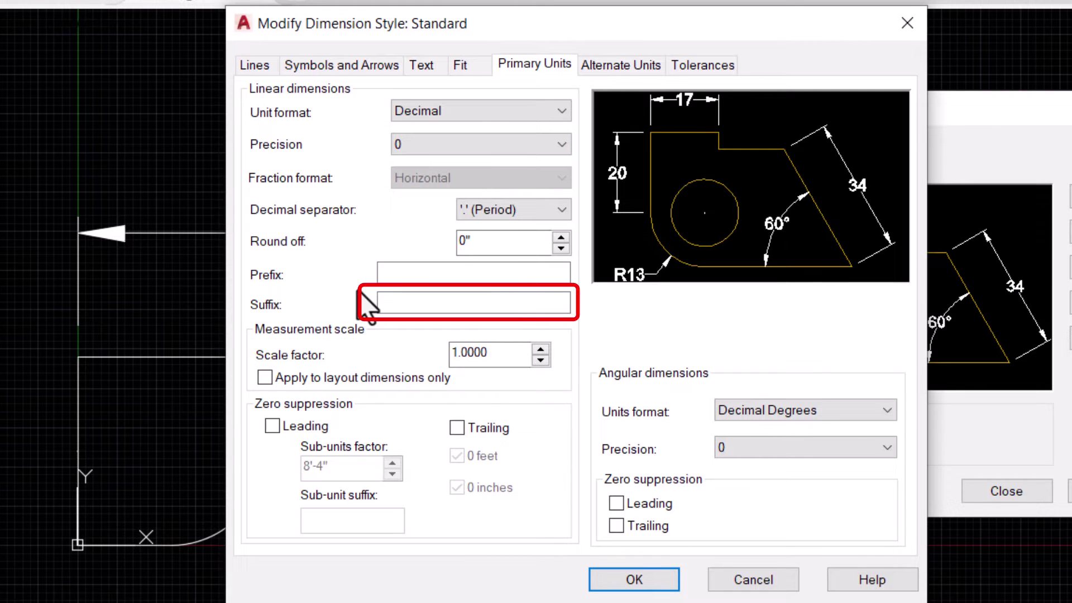
Step: Add an inch-mark (") suffix to Standard so the overall dimension reads 96"
{"action": "left_click", "coordinate": [398, 306]}
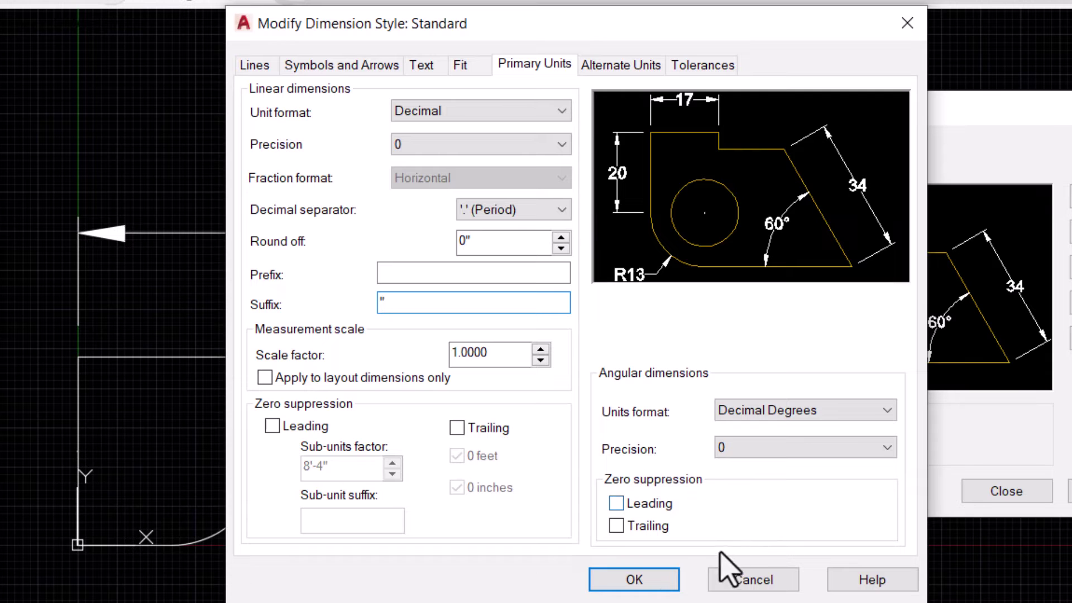
{"action": "left_click", "coordinate": [648, 581]}
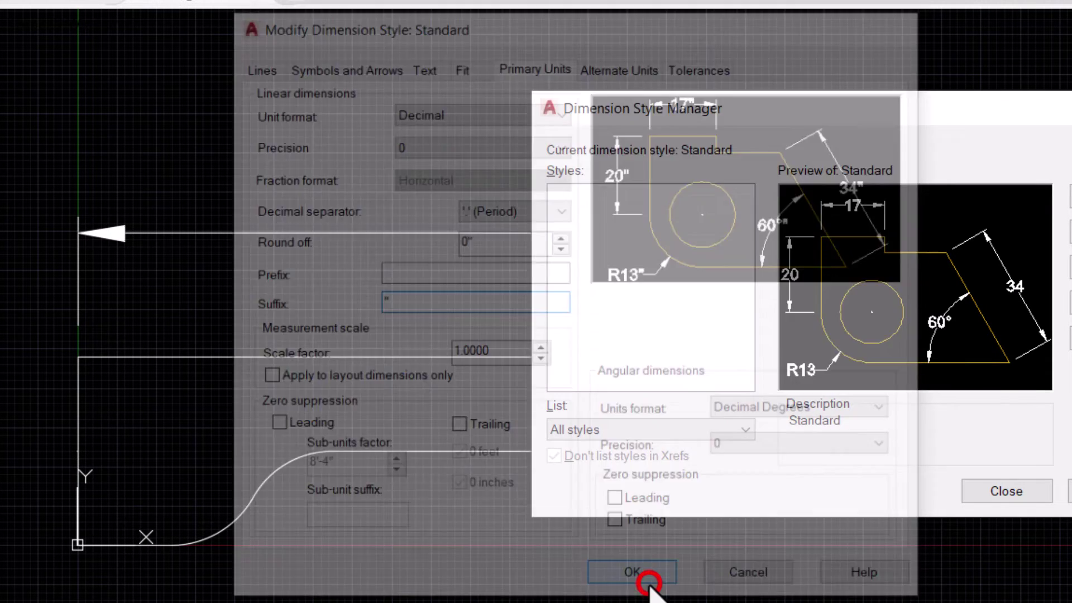
{"action": "left_click", "coordinate": [1008, 491]}
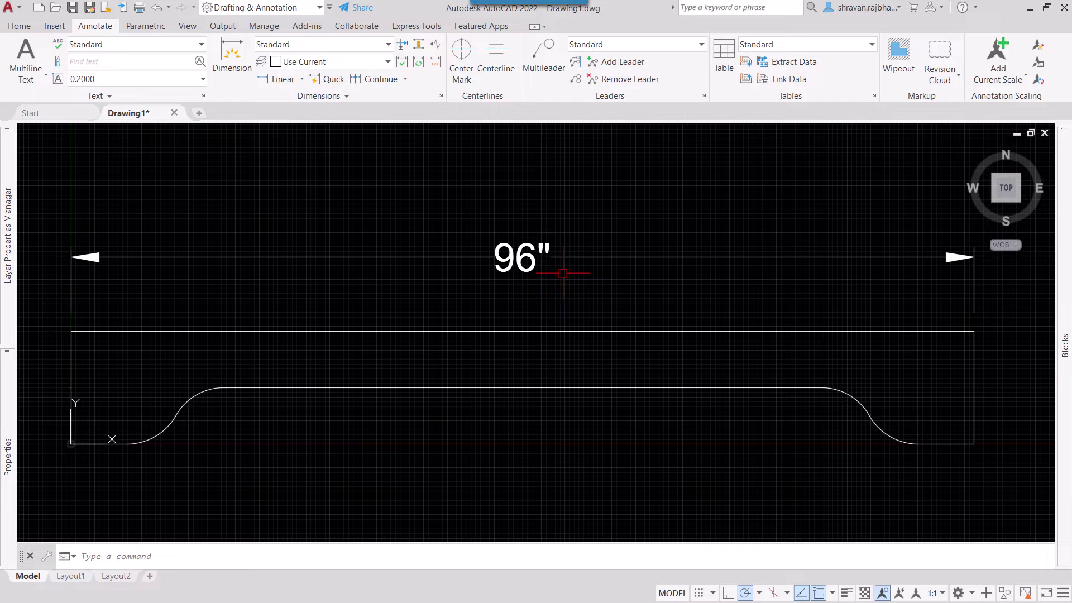
Step: Place a 12" vertical linear dimension from the top-left to bottom-left corner, left of the profile
{"action": "left_click", "coordinate": [283, 80]}
{"action": "scroll", "coordinate": [428, 240], "scroll_direction": "down", "scroll_amount": 4}
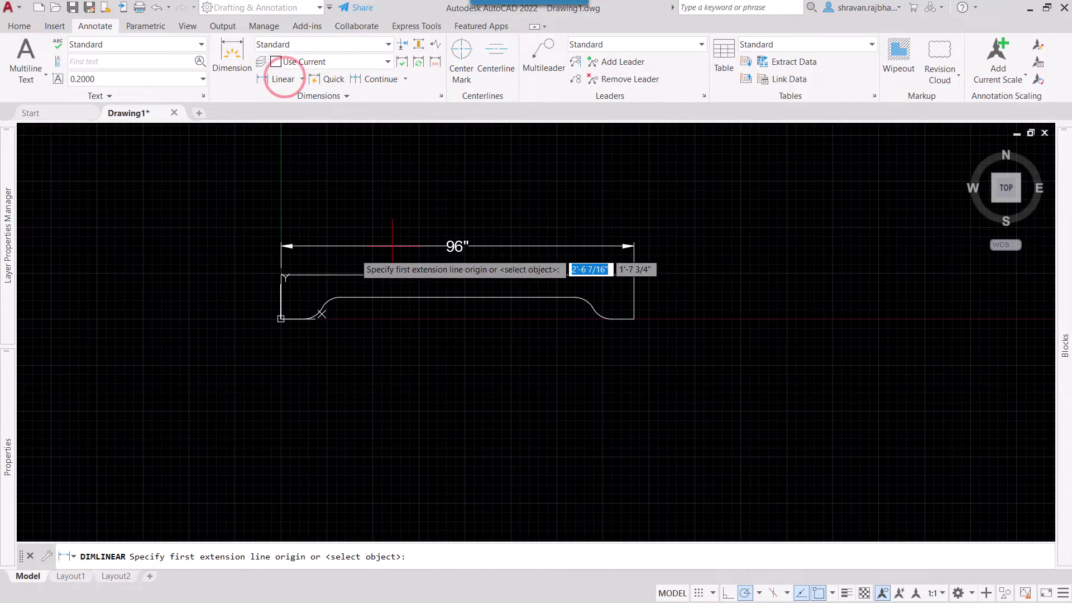
{"action": "scroll", "coordinate": [279, 282], "scroll_direction": "up", "scroll_amount": 4}
{"action": "left_click", "coordinate": [271, 286]}
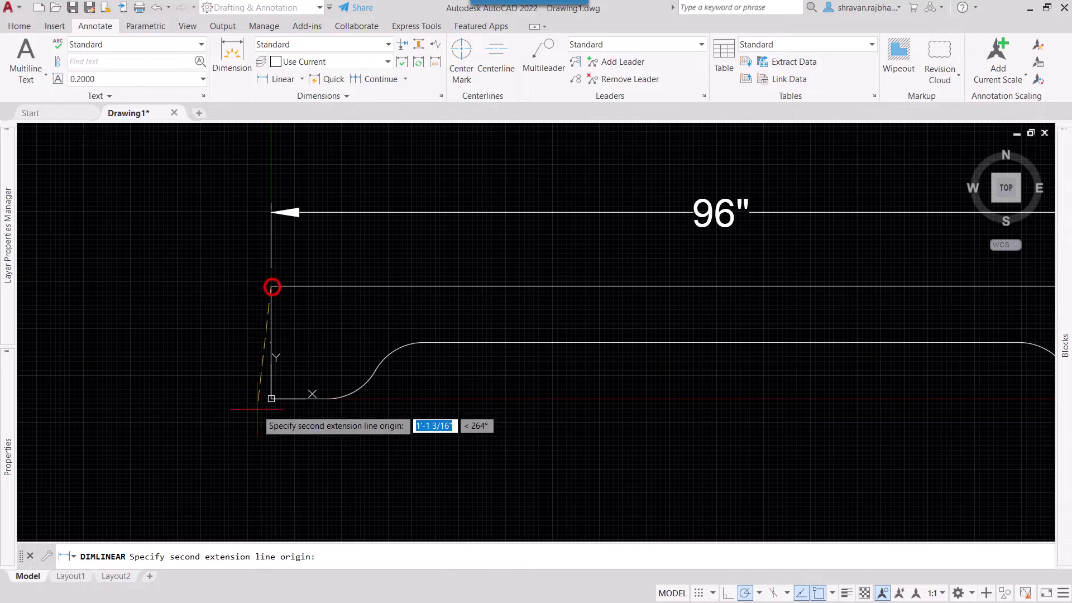
{"action": "left_click", "coordinate": [272, 399]}
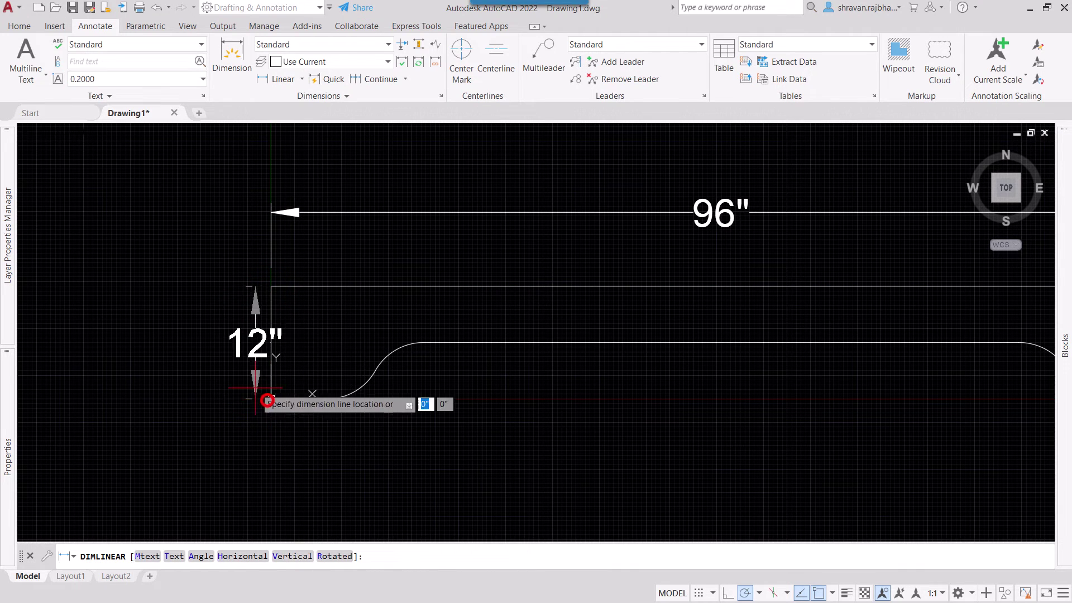
{"action": "left_click", "coordinate": [190, 364]}
{"action": "scroll", "coordinate": [155, 380], "scroll_direction": "down", "scroll_amount": 4}
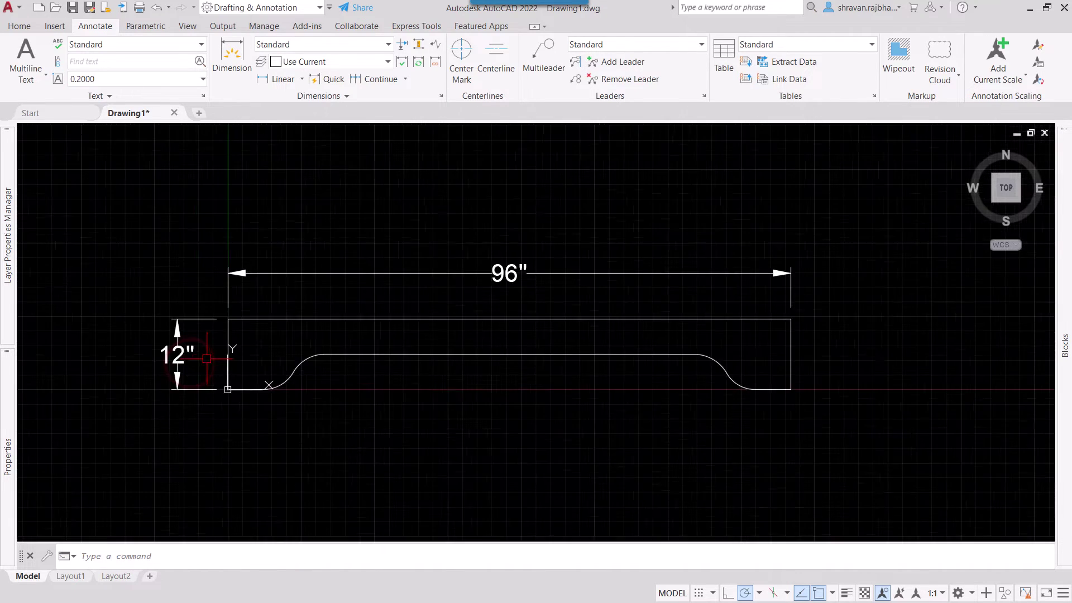
{"action": "scroll", "coordinate": [248, 385], "scroll_direction": "up", "scroll_amount": 2}
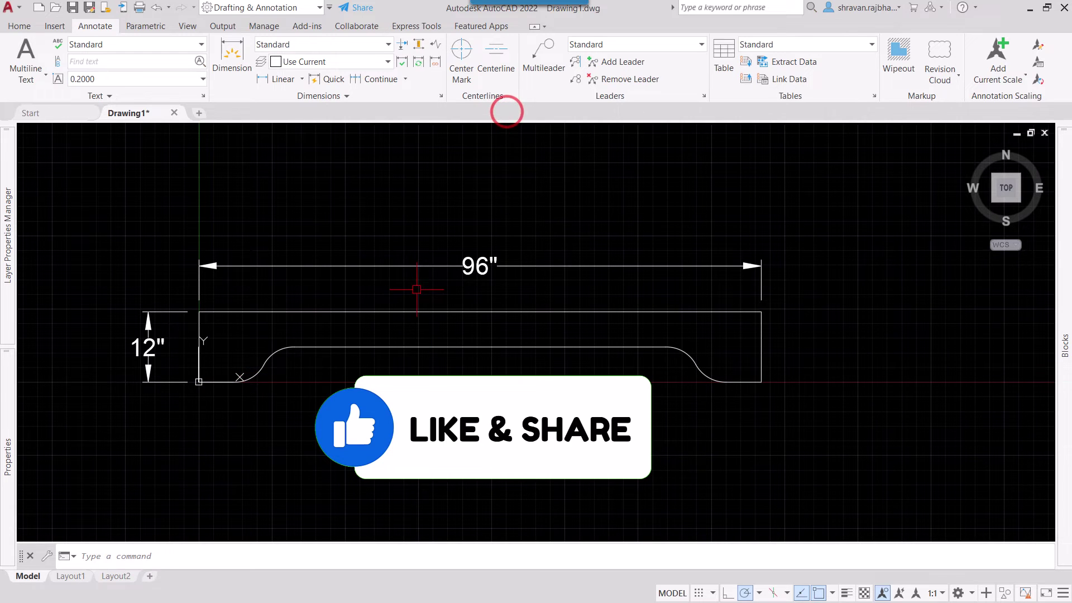
{"action": "scroll", "coordinate": [492, 382], "scroll_direction": "down", "scroll_amount": 4}
{"action": "scroll", "coordinate": [492, 383], "scroll_direction": "up", "scroll_amount": 6}
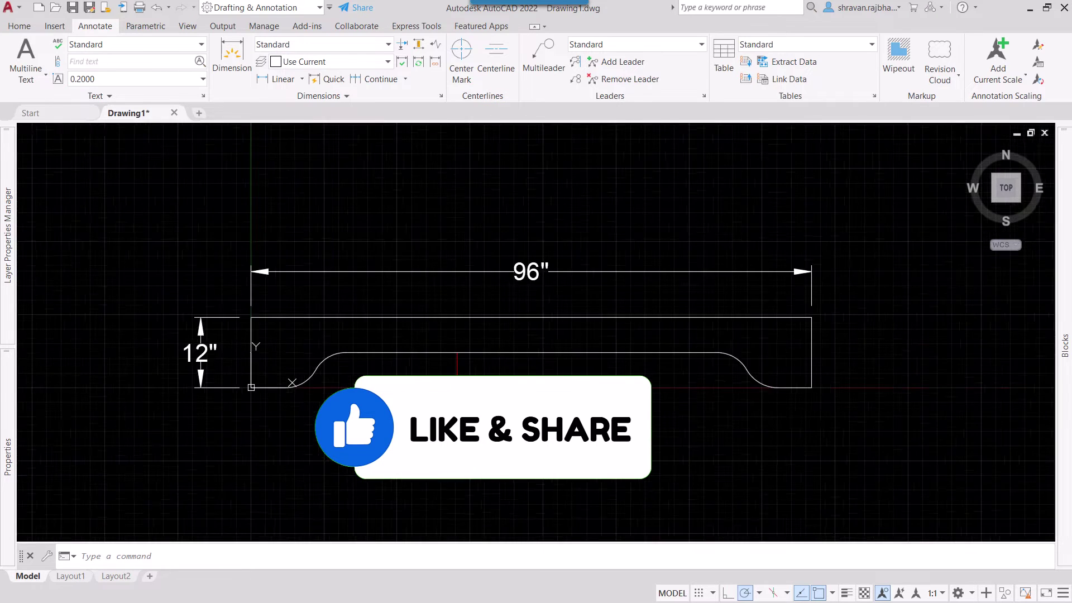
{"action": "scroll", "coordinate": [407, 300], "scroll_direction": "down", "scroll_amount": 2}
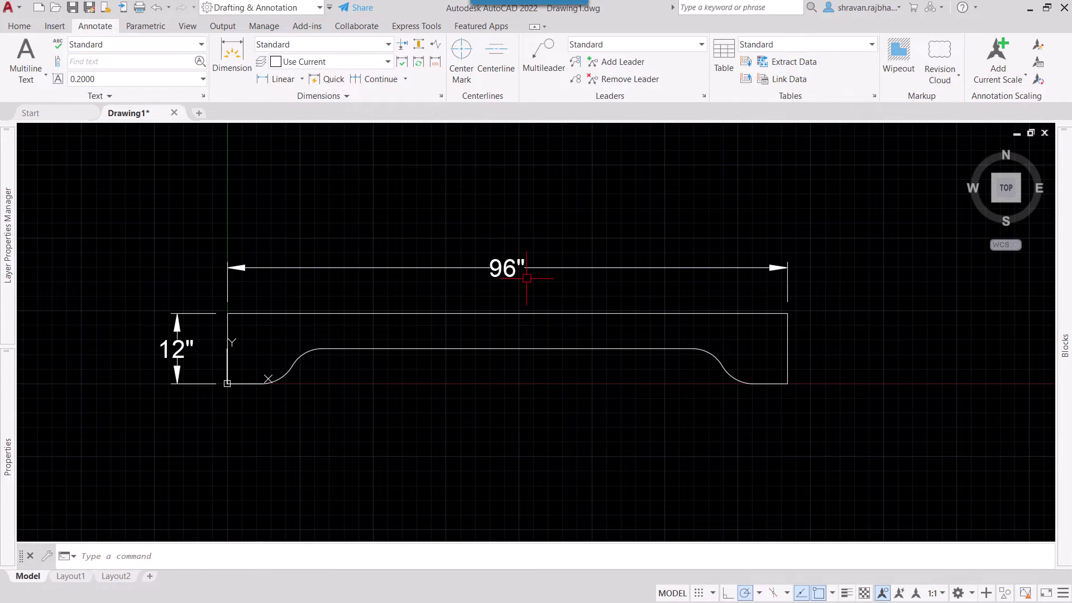
Step: Set the Standard style's text height to 2" and arrow size to 2", and save it
{"action": "left_click", "coordinate": [441, 96]}
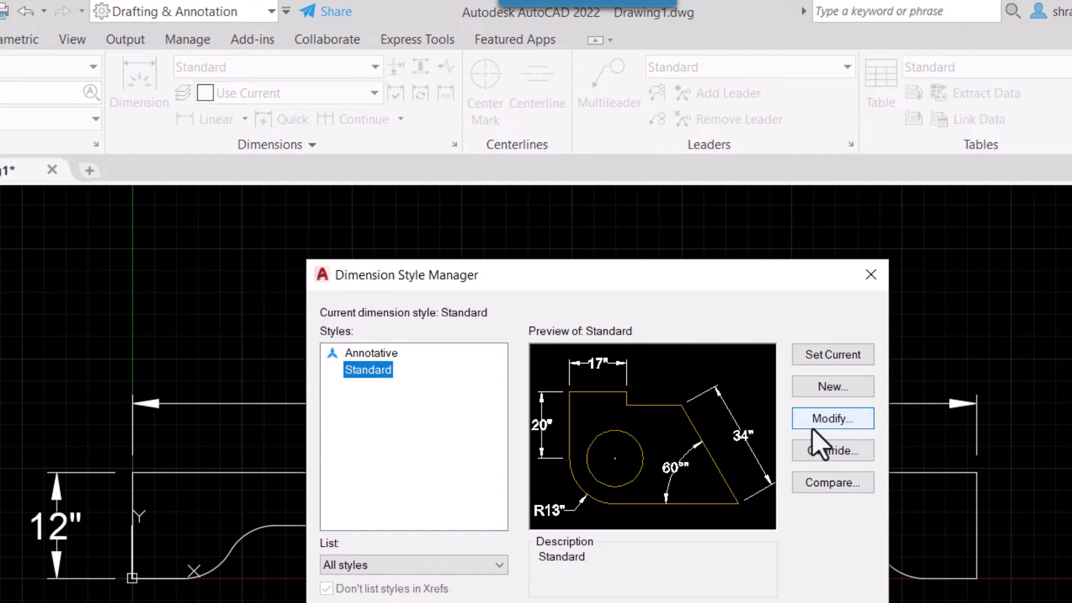
{"action": "left_click", "coordinate": [813, 425]}
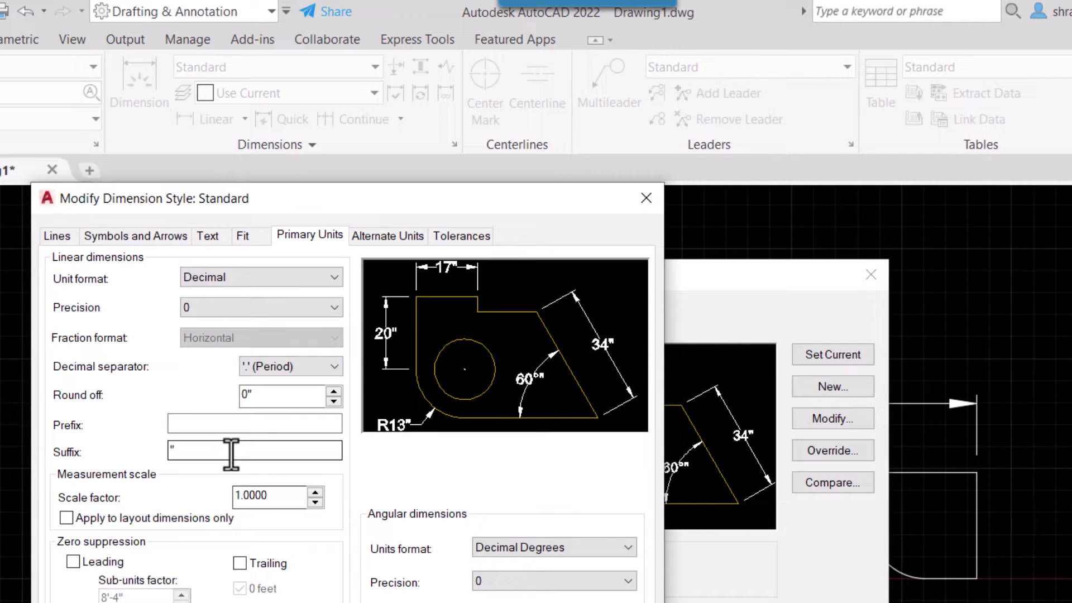
{"action": "left_click", "coordinate": [249, 237]}
{"action": "left_click", "coordinate": [224, 237]}
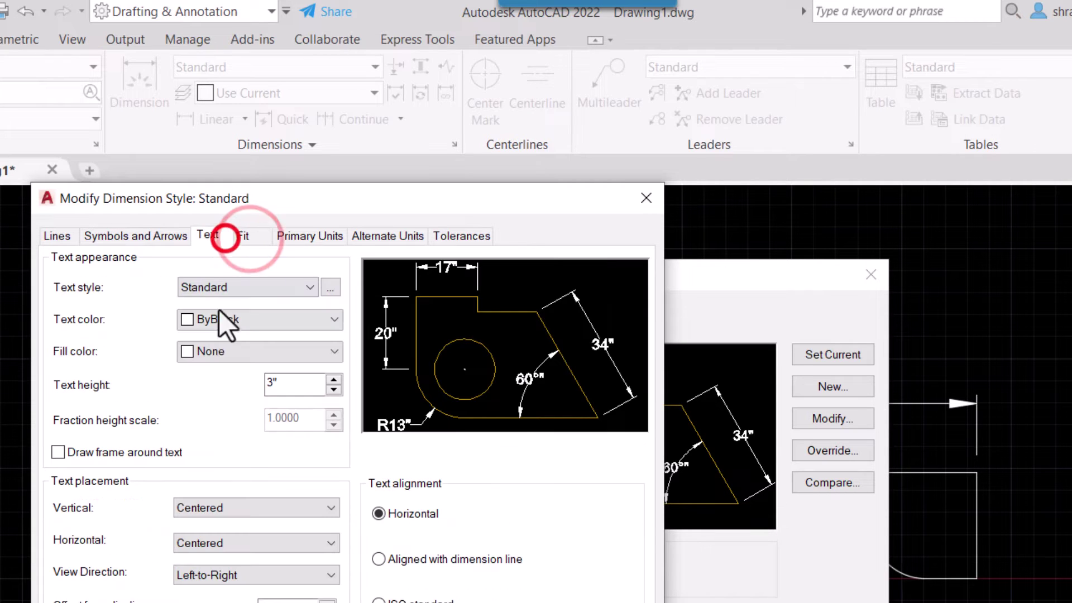
{"action": "left_click_drag", "start_coordinate": [292, 383], "coordinate": [217, 400]}
{"action": "type", "text": "2\""}
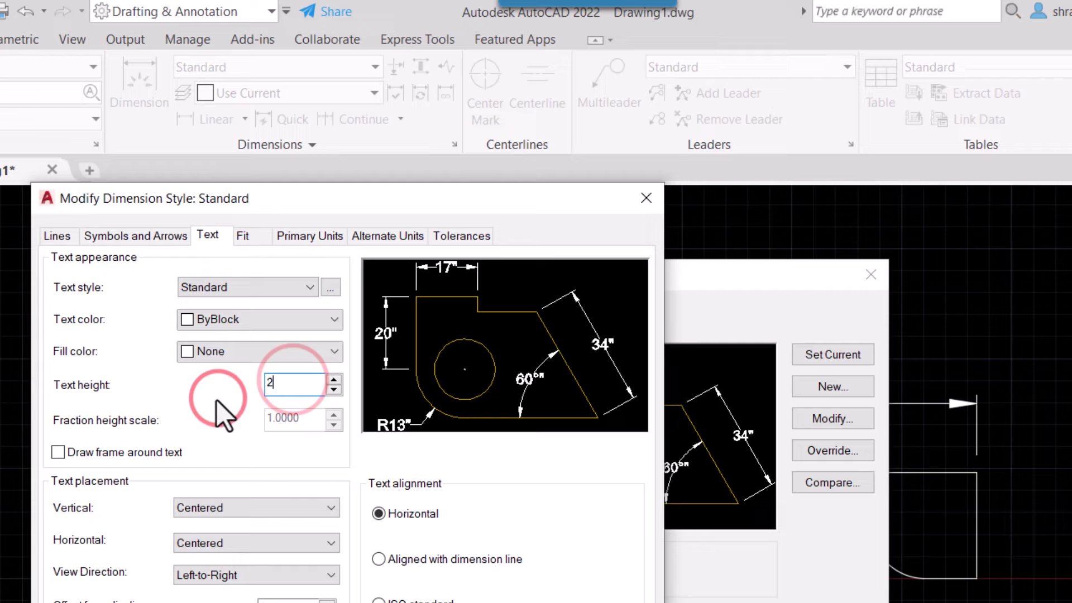
{"action": "left_click", "coordinate": [172, 244]}
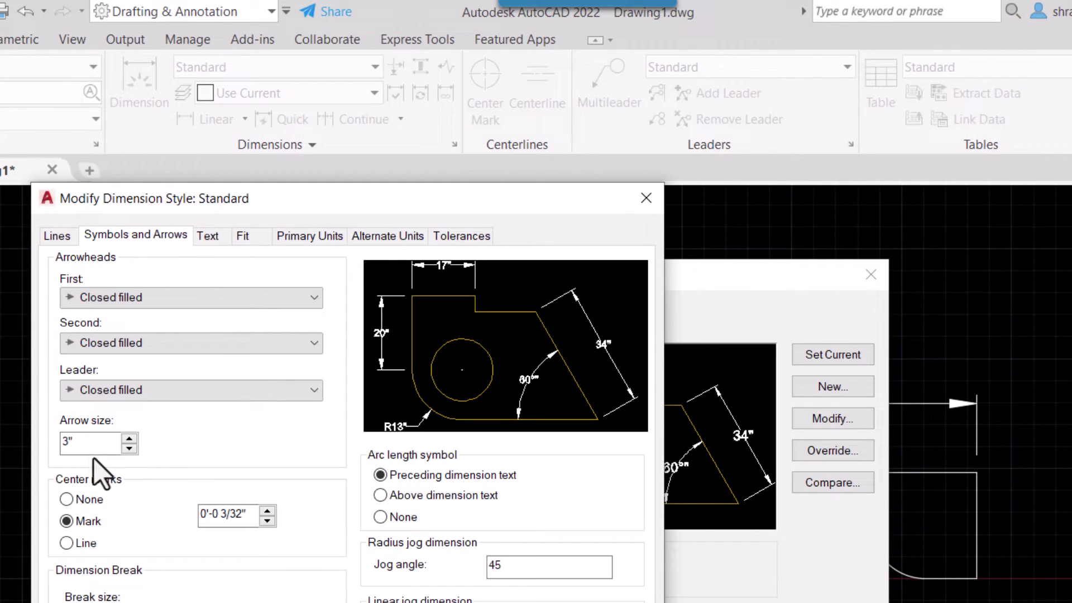
{"action": "left_click_drag", "start_coordinate": [83, 441], "coordinate": [63, 441]}
{"action": "type", "text": "2\""}
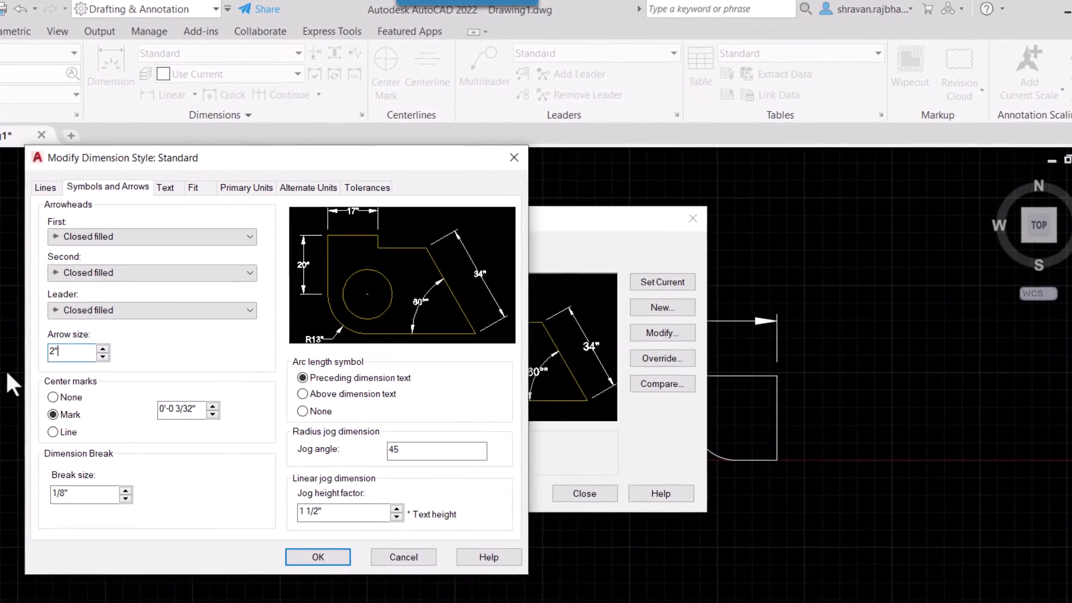
{"action": "left_click", "coordinate": [311, 552]}
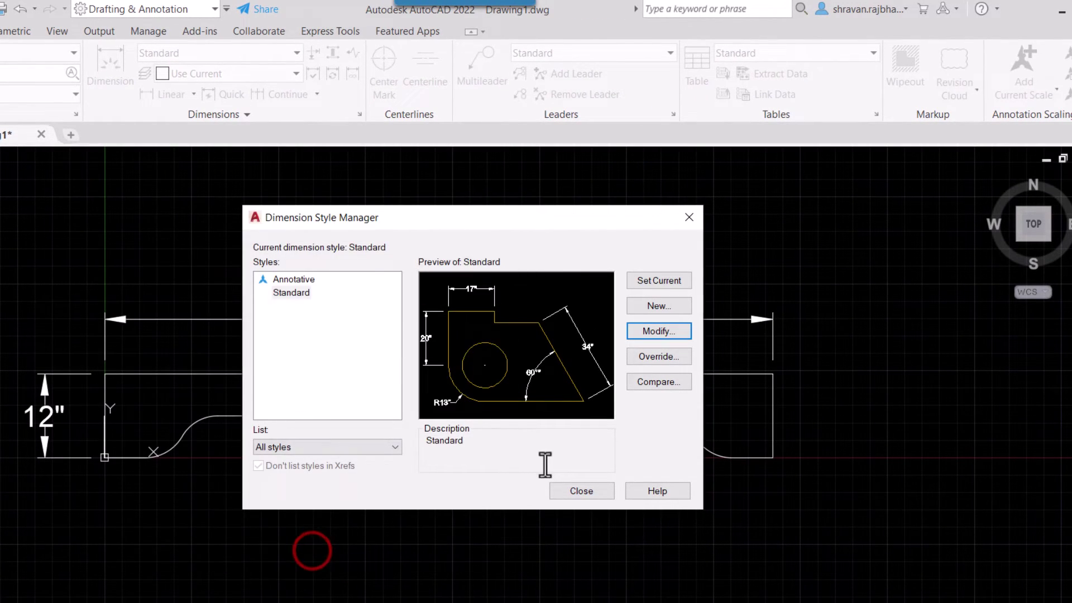
Step: Close the Dimension Style Manager and zoom out to view the resized 96" and 12" dimensions
{"action": "left_click", "coordinate": [565, 494]}
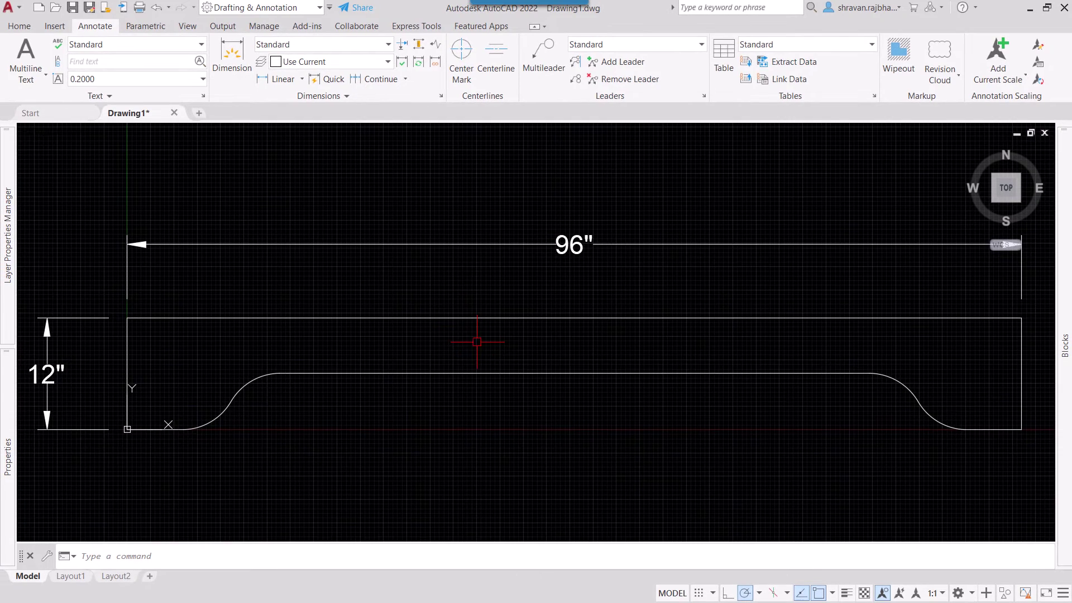
{"action": "scroll", "coordinate": [477, 341], "scroll_direction": "down", "scroll_amount": 2}
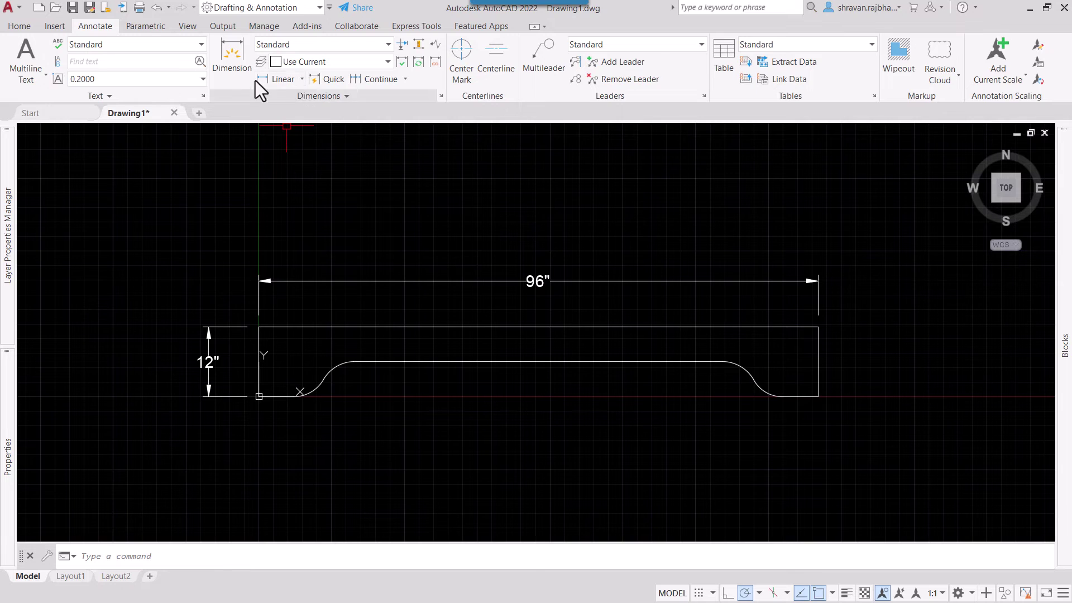
Step: Add an R6" radius dimension to the upper arc of the left curve
{"action": "left_click", "coordinate": [302, 80]}
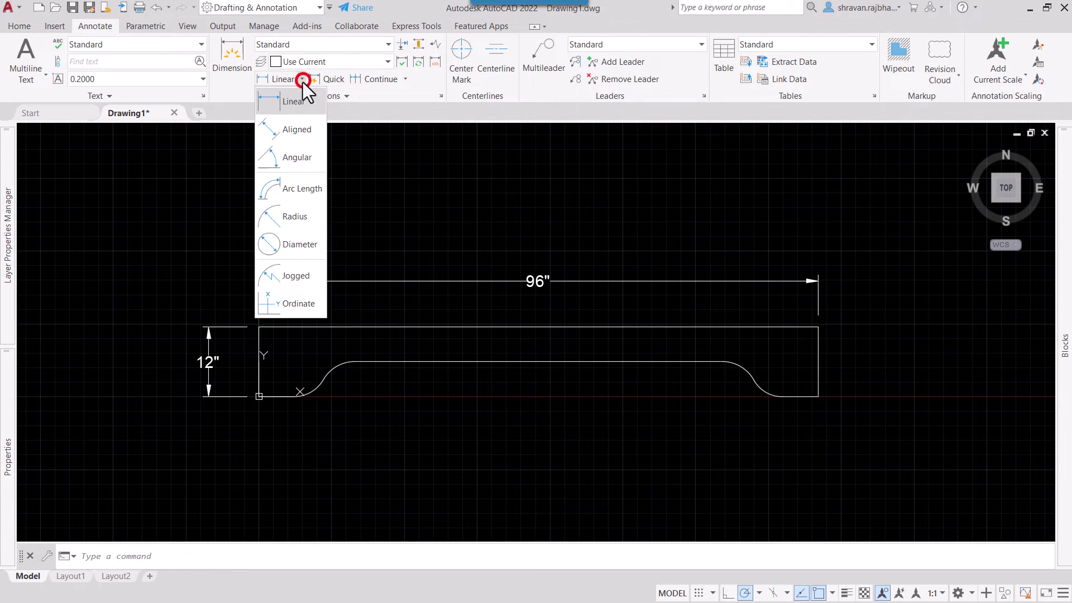
{"action": "left_click", "coordinate": [285, 221]}
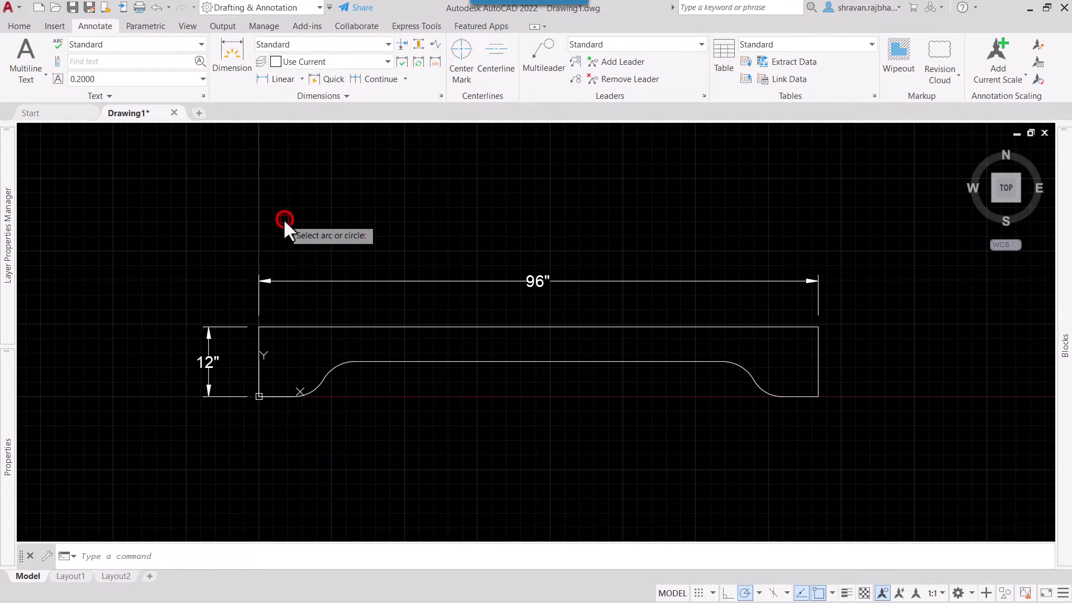
{"action": "scroll", "coordinate": [338, 390], "scroll_direction": "up", "scroll_amount": 2}
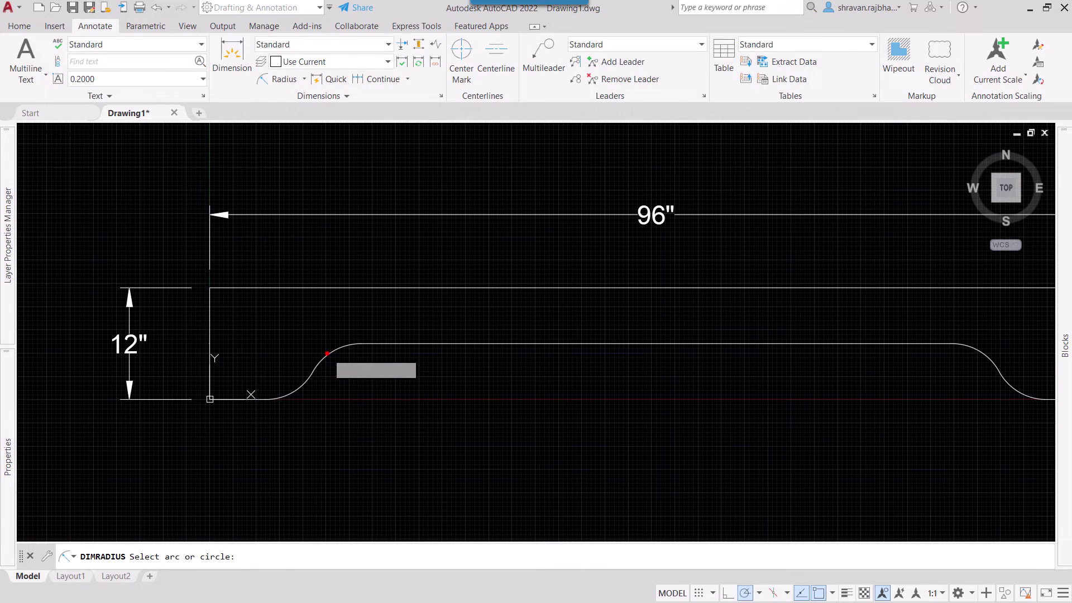
{"action": "left_click", "coordinate": [322, 356]}
{"action": "scroll", "coordinate": [351, 382], "scroll_direction": "up", "scroll_amount": 2}
{"action": "left_click", "coordinate": [351, 383]}
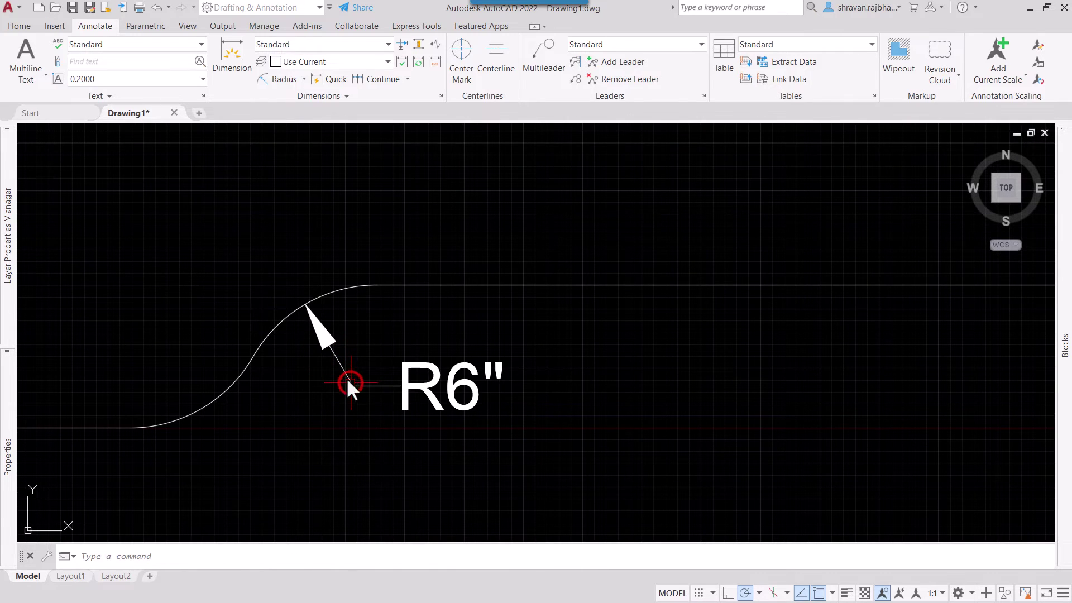
{"action": "scroll", "coordinate": [347, 378], "scroll_direction": "down", "scroll_amount": 2}
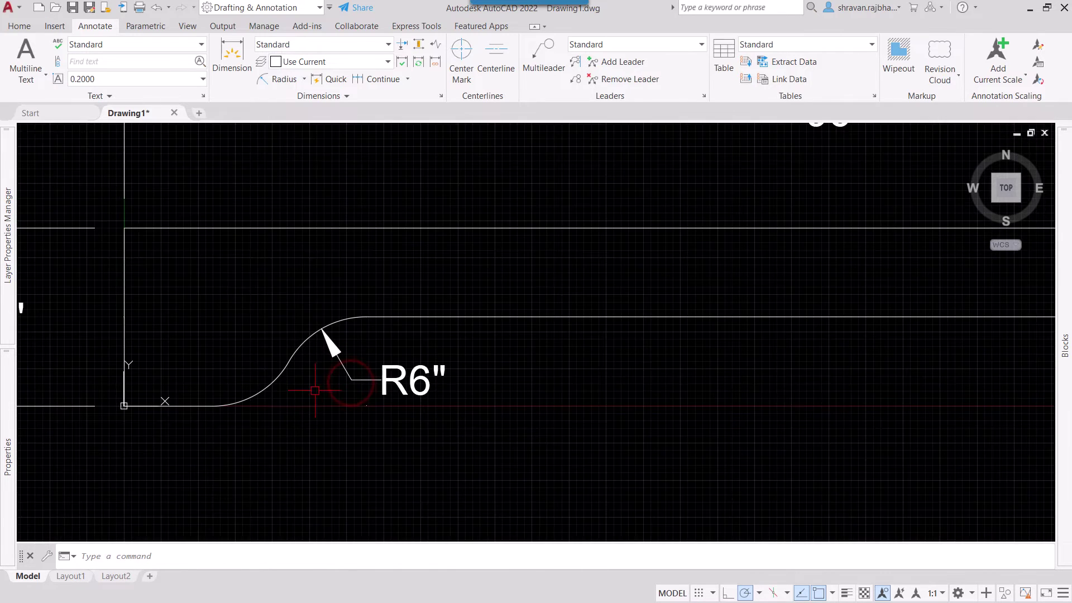
Step: Add a second R6" radius dimension to the lower arc of the left curve
{"action": "left_click", "coordinate": [276, 84]}
{"action": "left_click", "coordinate": [266, 389]}
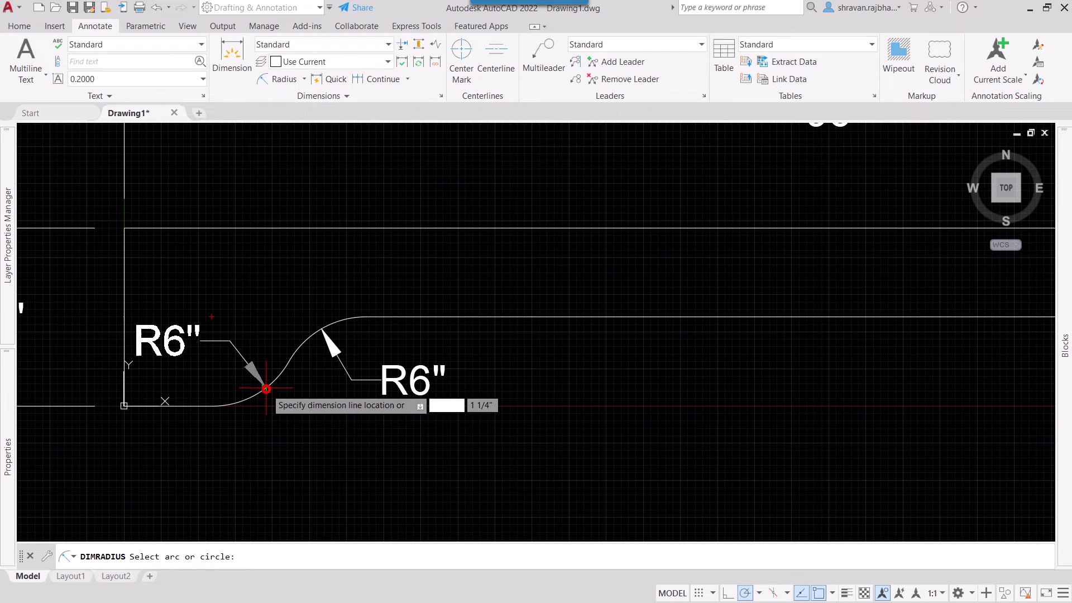
{"action": "left_click", "coordinate": [232, 339]}
{"action": "scroll", "coordinate": [249, 417], "scroll_direction": "down", "scroll_amount": 2}
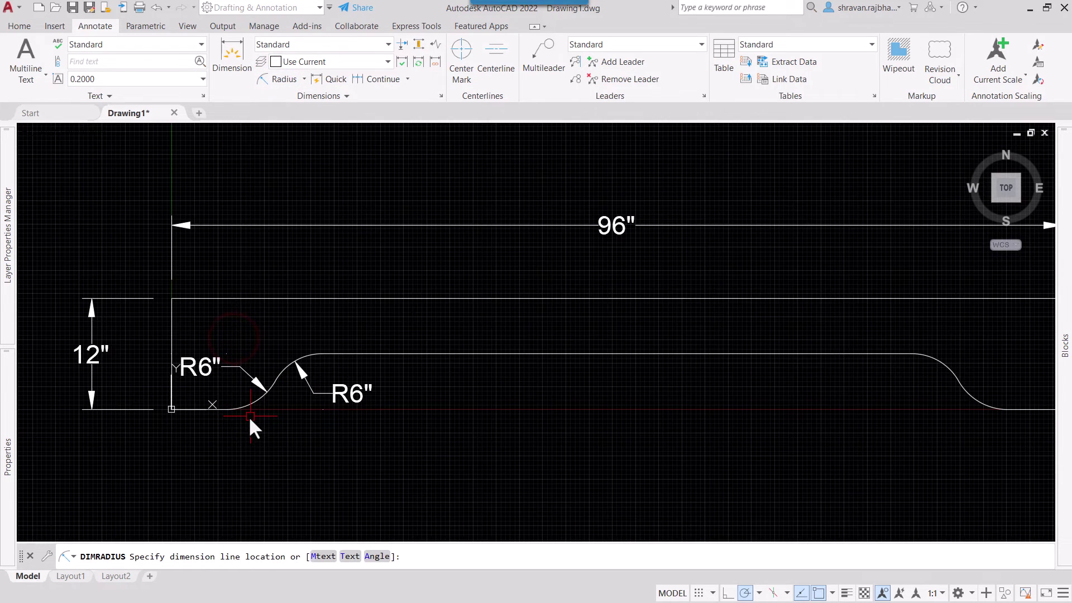
{"action": "scroll", "coordinate": [250, 417], "scroll_direction": "down", "scroll_amount": 4}
{"action": "scroll", "coordinate": [387, 432], "scroll_direction": "up", "scroll_amount": 2}
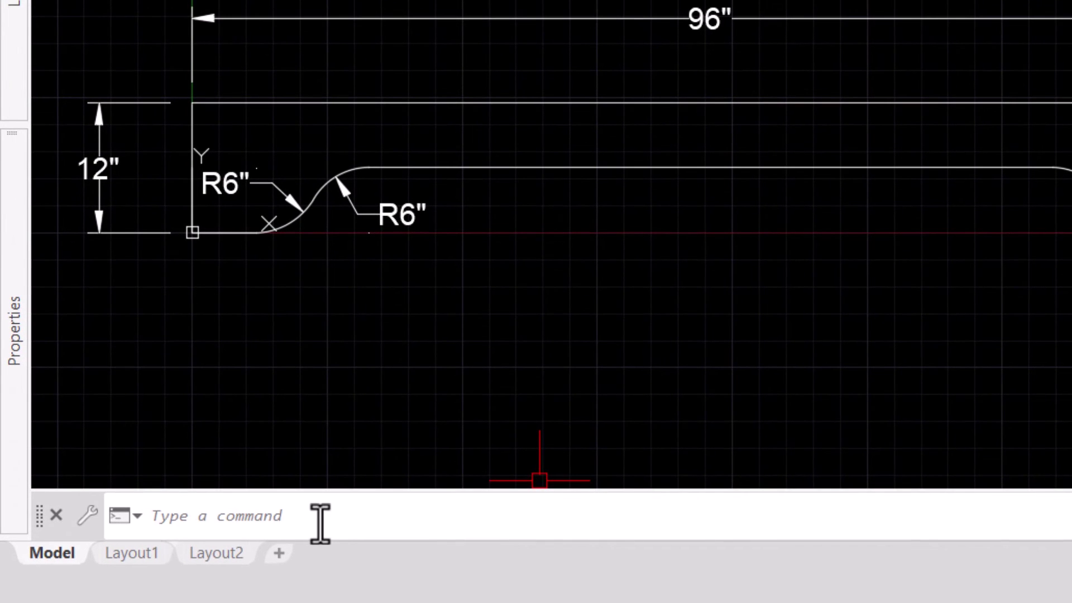
Step: Dimension the right-end arc with an R6" radius callout using the radius dimension command
{"action": "left_click", "coordinate": [171, 555]}
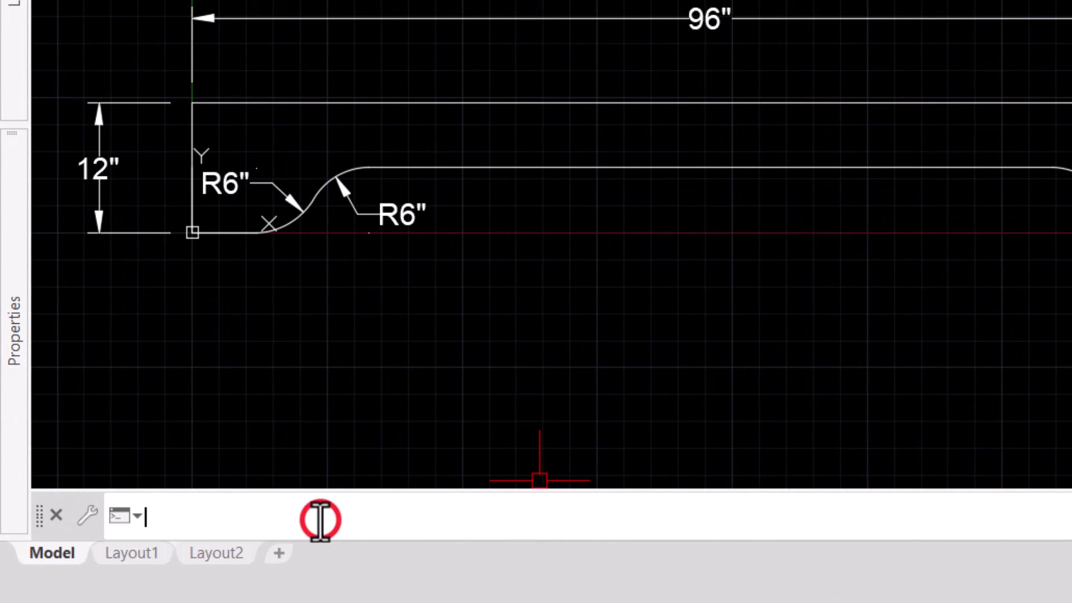
{"action": "type", "text": "dim"}
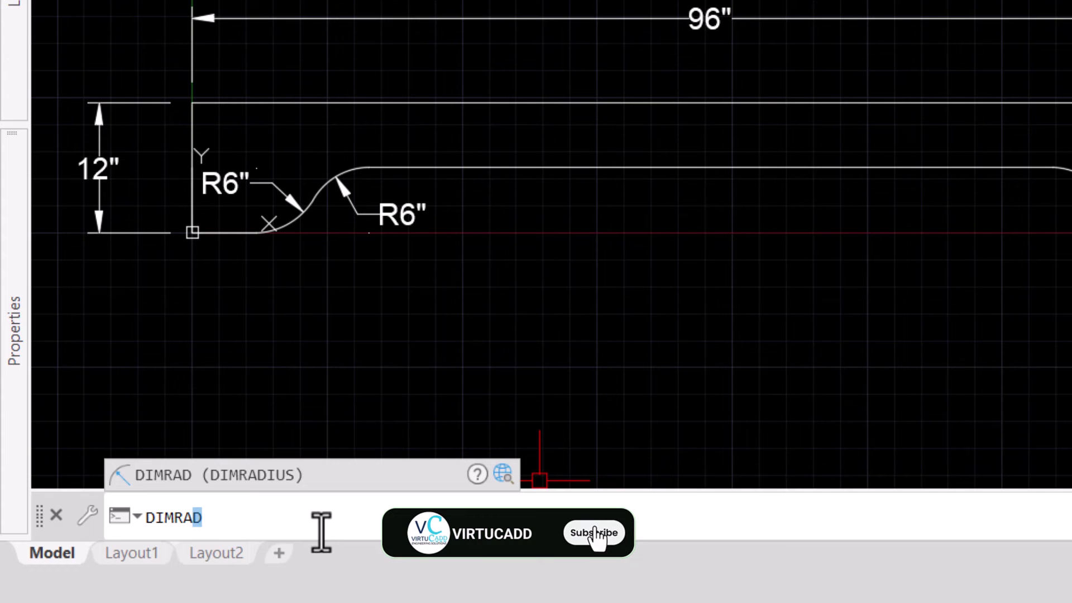
{"action": "key", "text": "Return"}
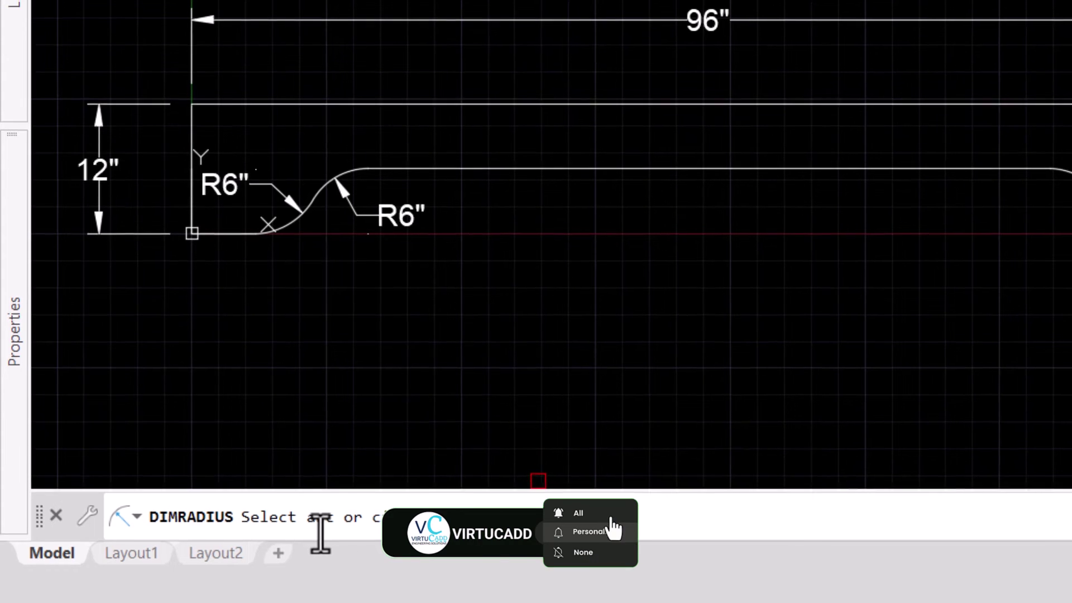
{"action": "left_click", "coordinate": [778, 301]}
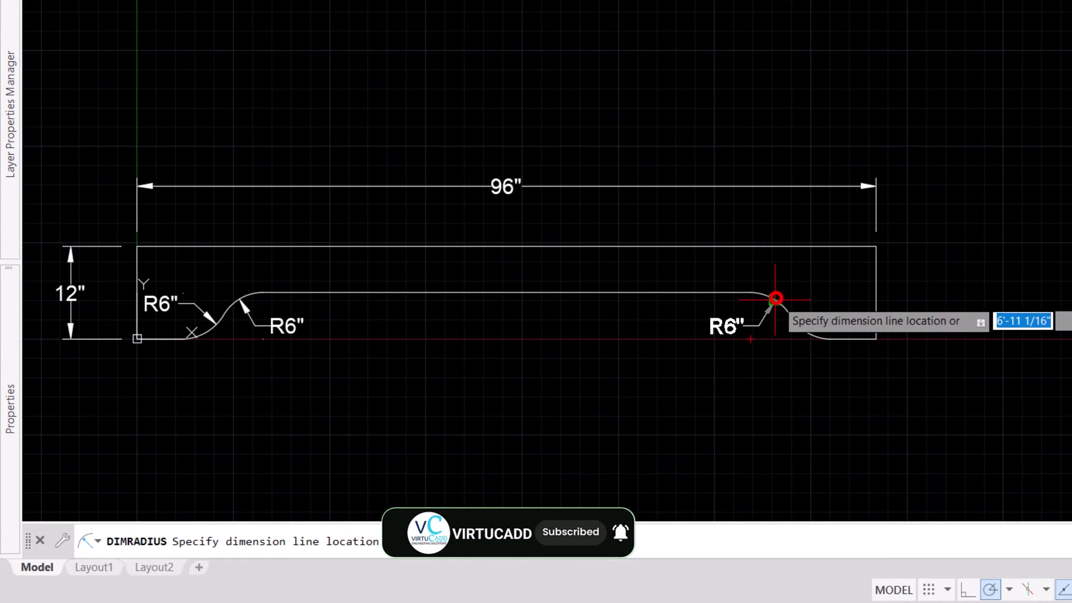
{"action": "left_click", "coordinate": [760, 322]}
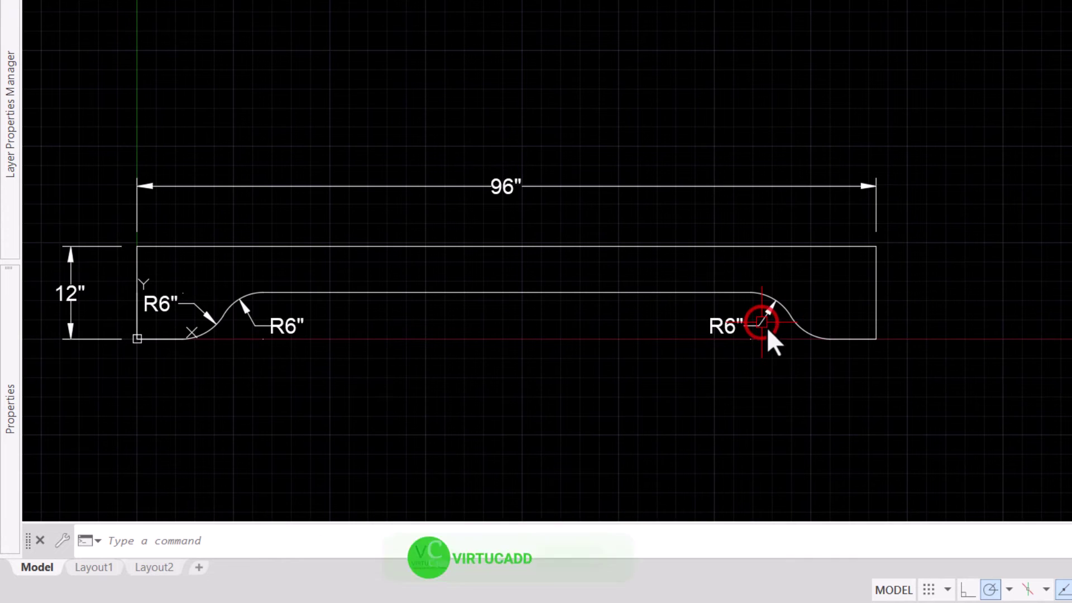
{"action": "middle_click_drag", "start_coordinate": [583, 366], "coordinate": [644, 367]}
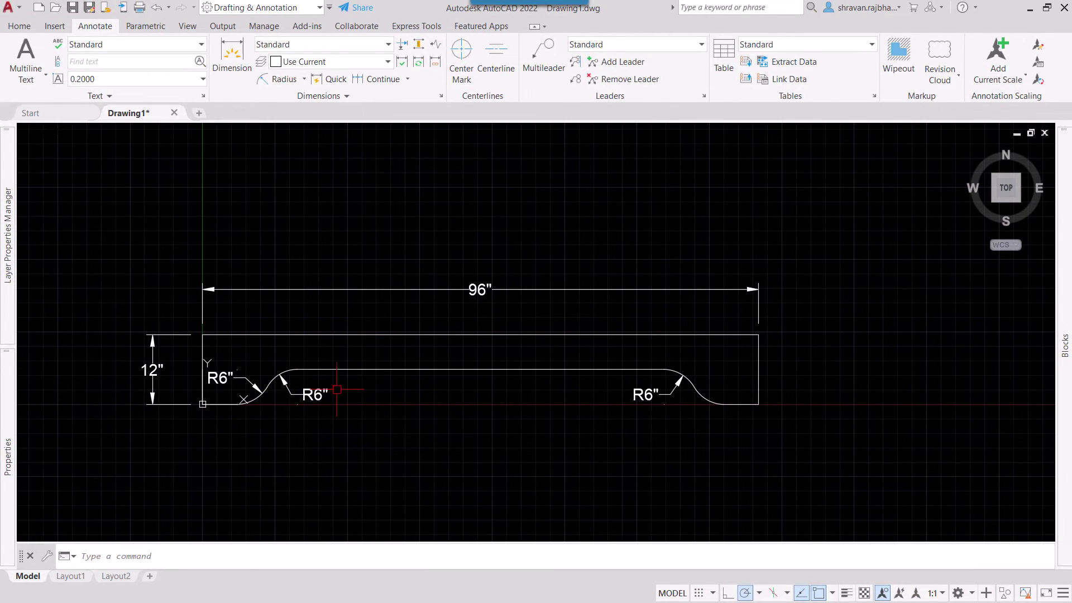
{"action": "scroll", "coordinate": [337, 389], "scroll_direction": "up", "scroll_amount": 2}
{"action": "scroll", "coordinate": [443, 359], "scroll_direction": "down", "scroll_amount": 1}
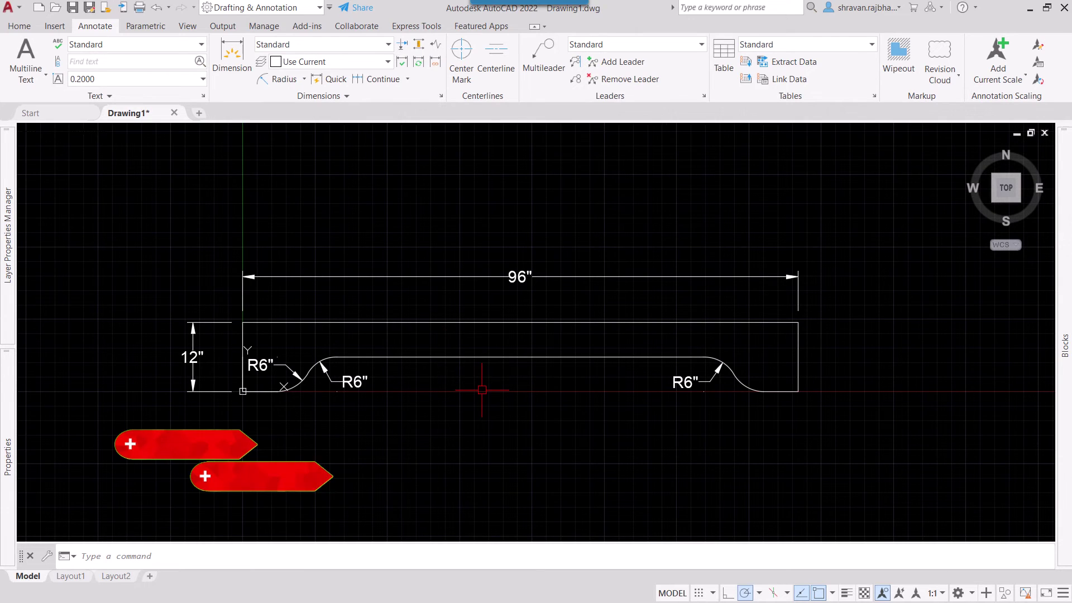
{"action": "scroll", "coordinate": [481, 388], "scroll_direction": "up", "scroll_amount": 1}
{"action": "scroll", "coordinate": [466, 391], "scroll_direction": "down", "scroll_amount": 2}
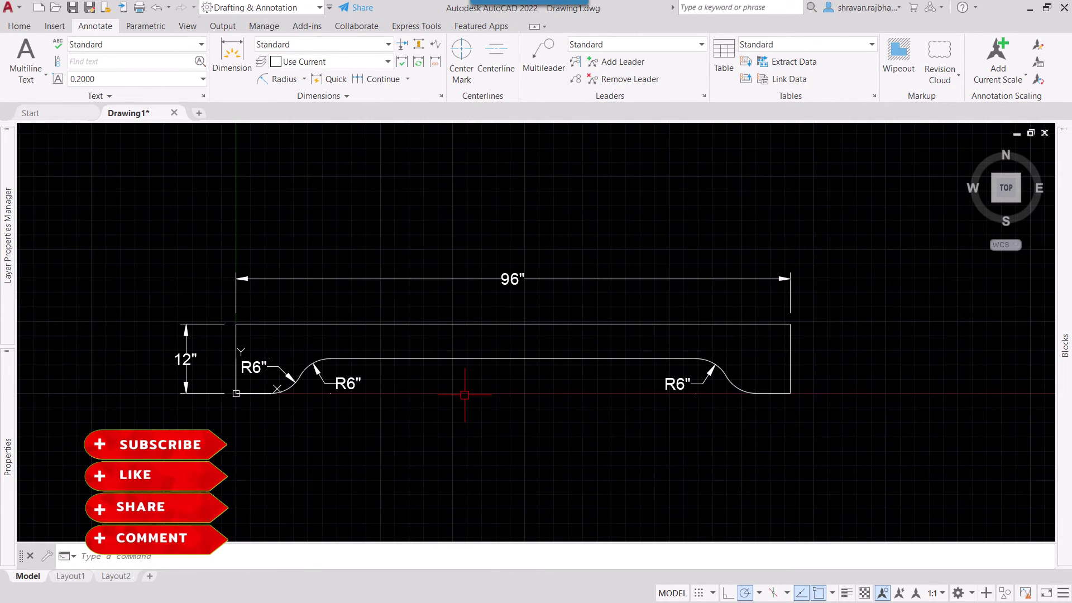
{"action": "middle_click_drag", "start_coordinate": [464, 395], "coordinate": [468, 400]}
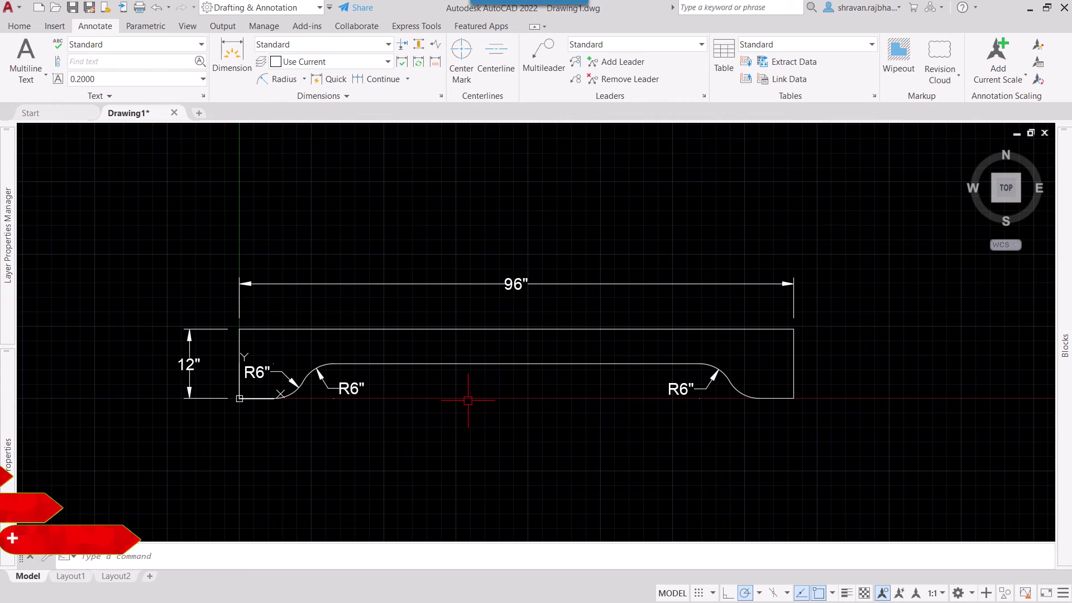